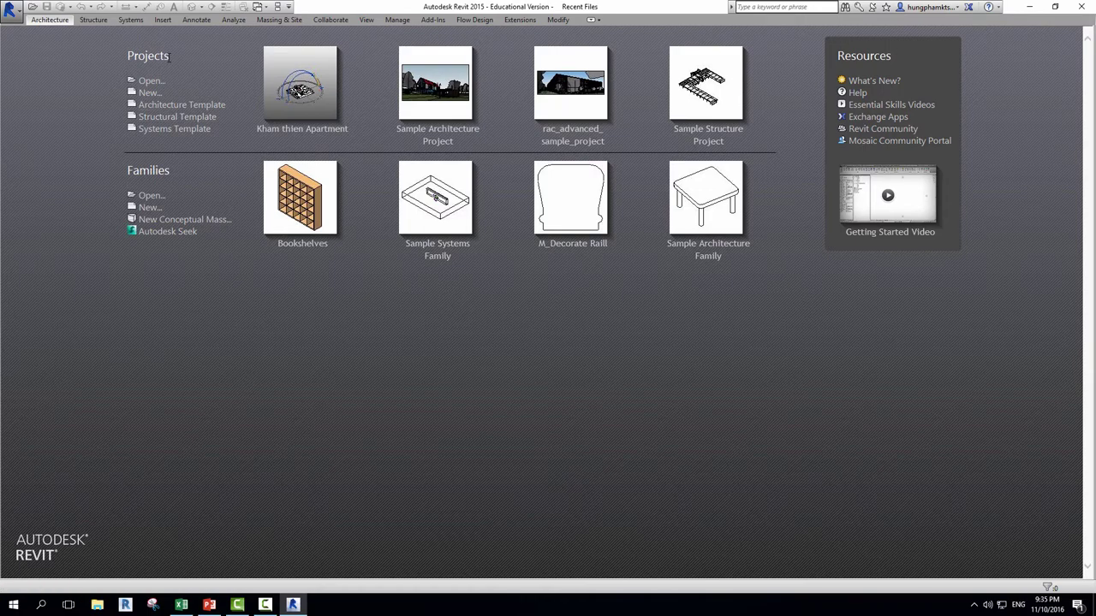
# - Start a new project from the start page's Projects list, using the Architecture Template
pyautogui.doubleClick(134, 56)
pyautogui.click(184, 66)
pyautogui.click(151, 93)
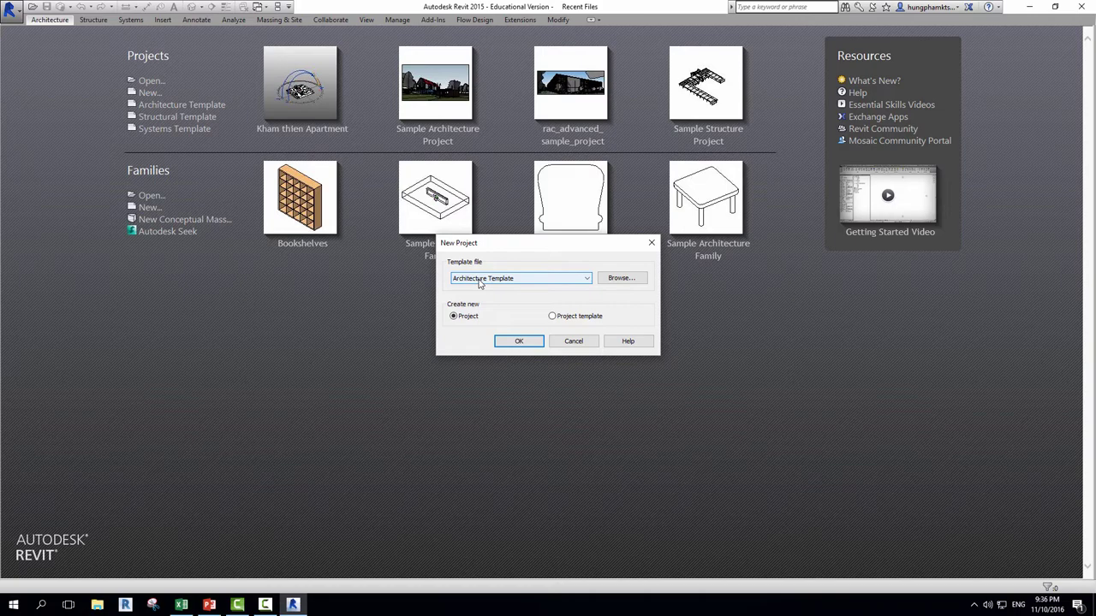
# - Close the New Project dialog without creating a project
pyautogui.click(651, 242)
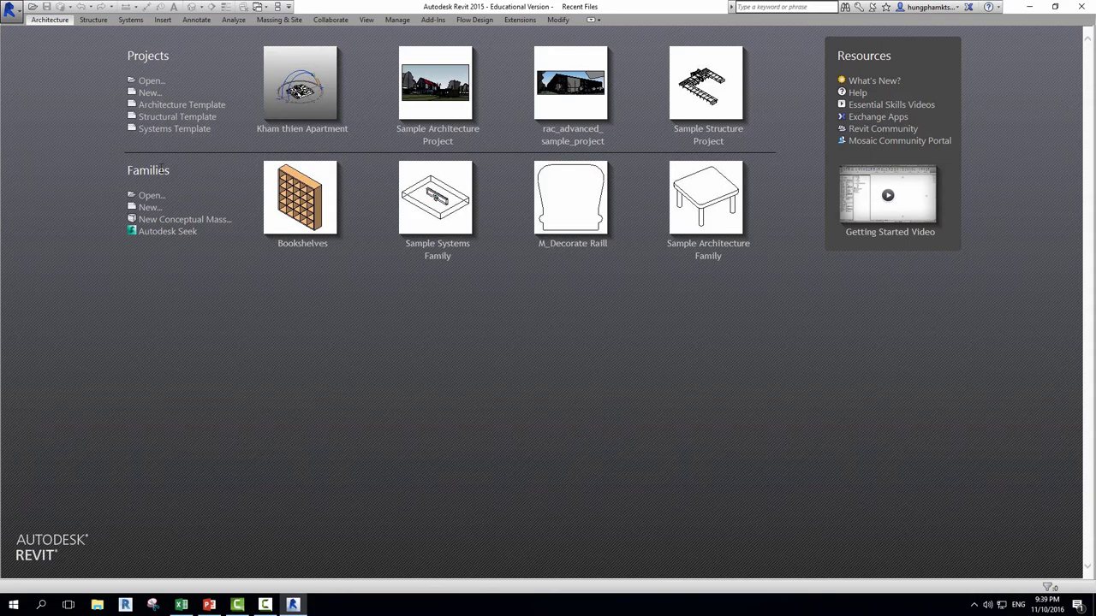
pyautogui.click(151, 196)
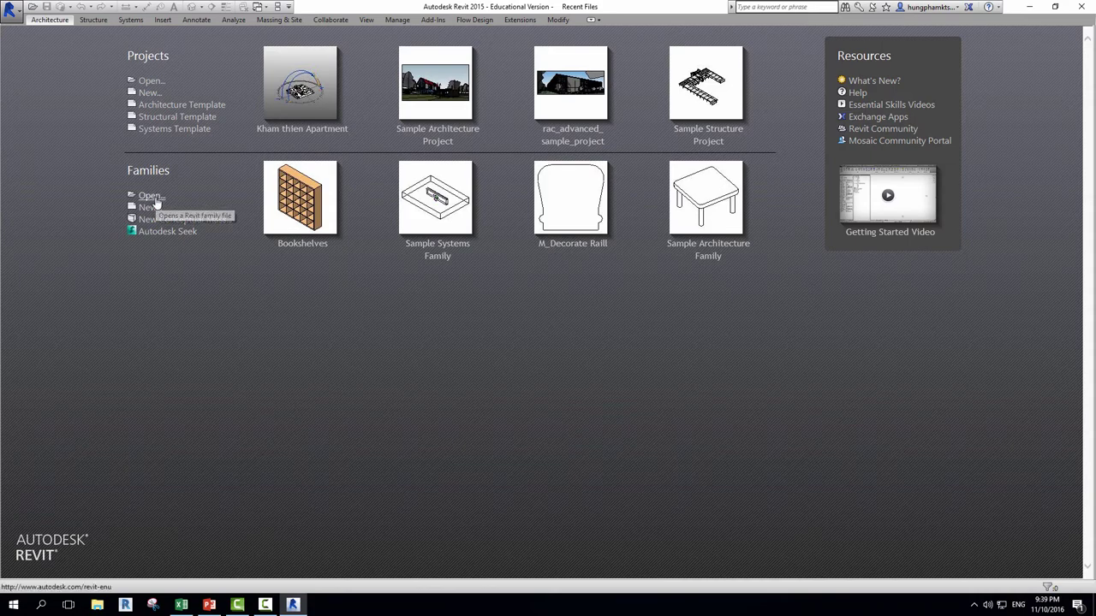
pyautogui.click(755, 44)
pyautogui.click(149, 207)
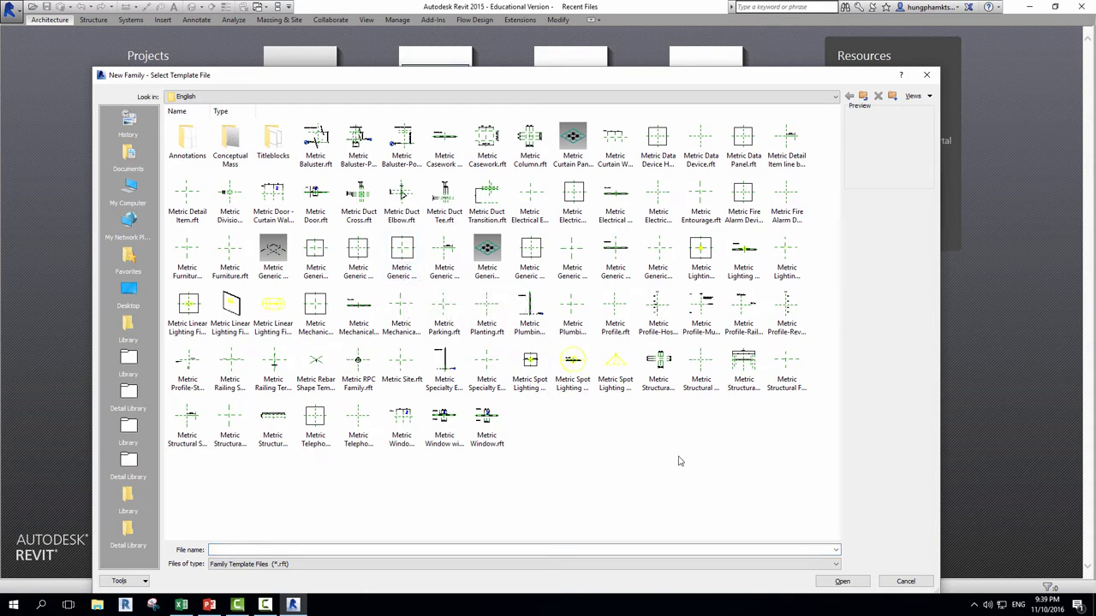
pyautogui.click(401, 146)
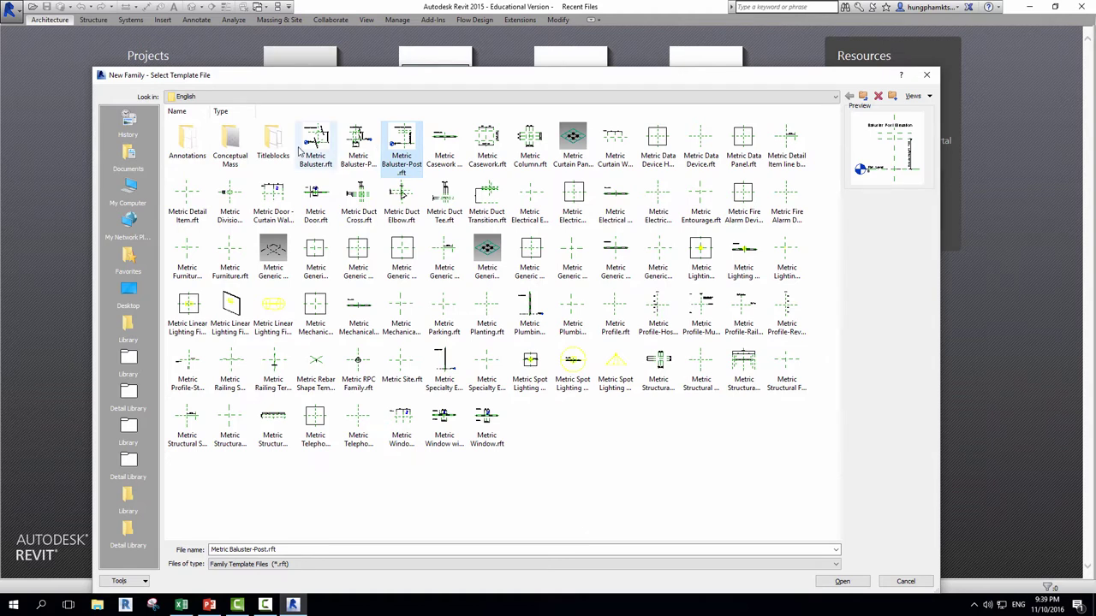
pyautogui.click(182, 153)
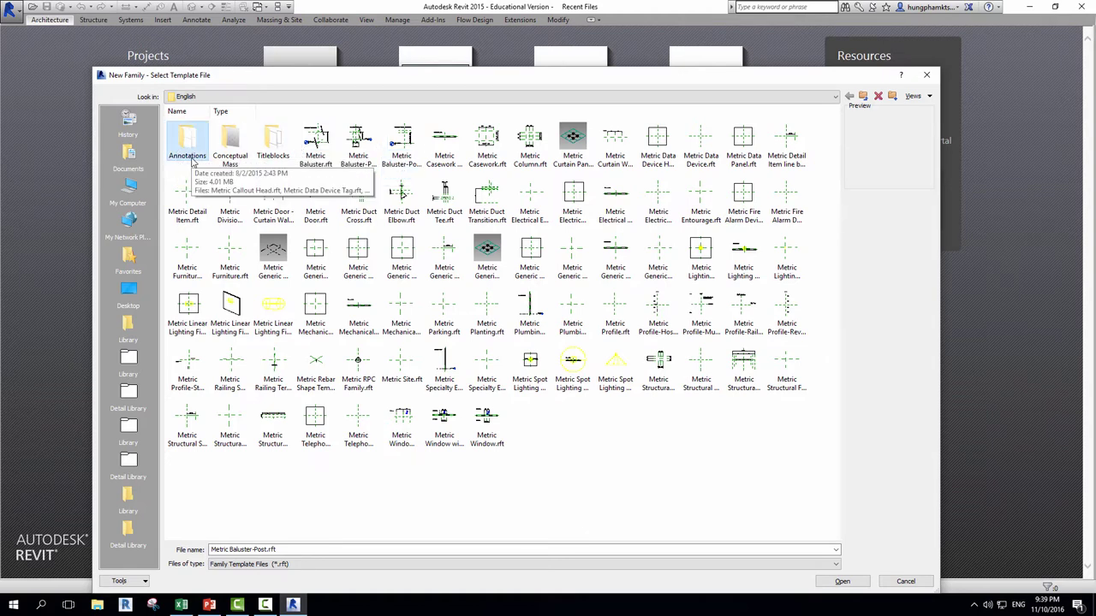
pyautogui.click(243, 263)
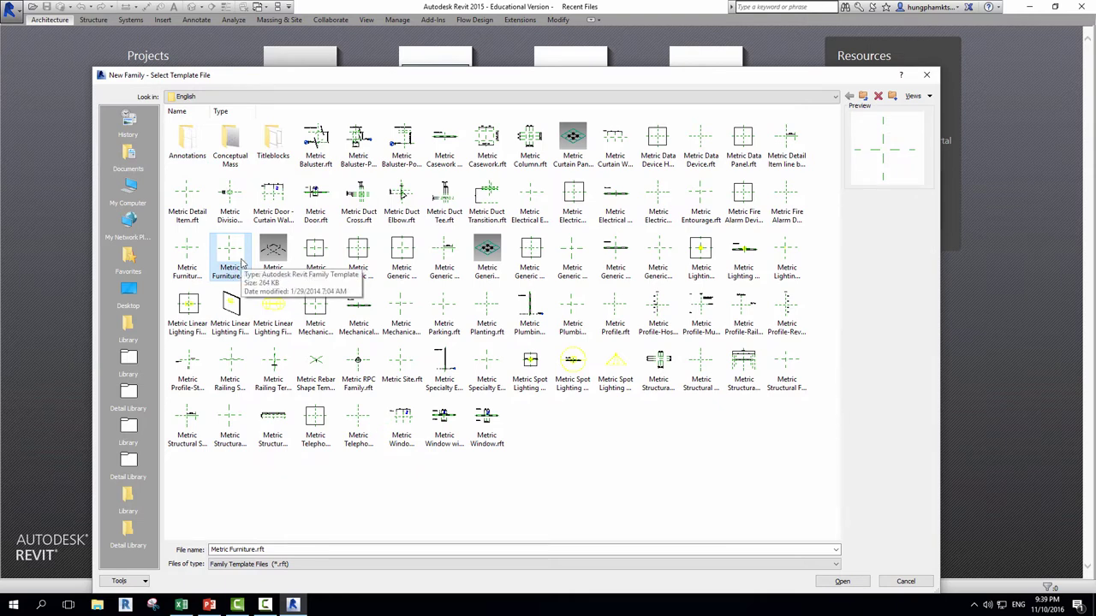
pyautogui.click(518, 152)
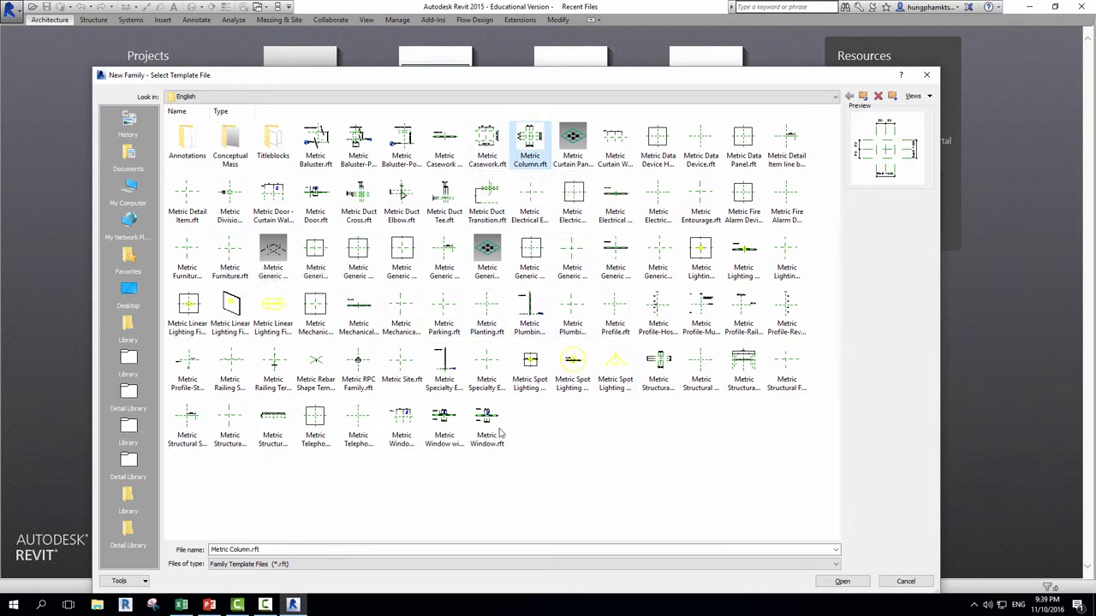
pyautogui.click(448, 438)
pyautogui.click(486, 445)
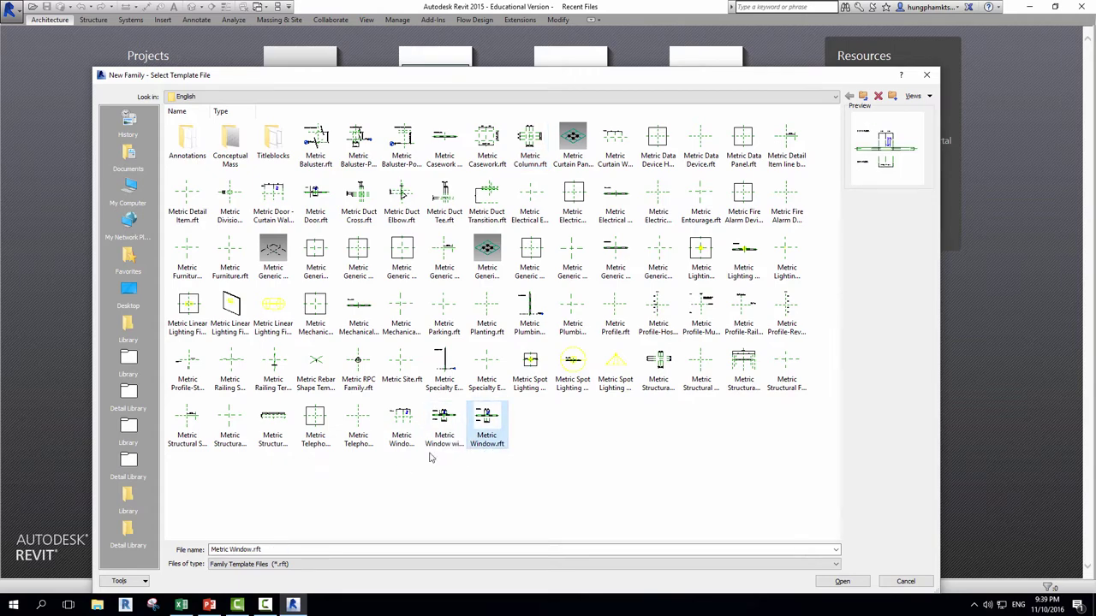
pyautogui.click(653, 458)
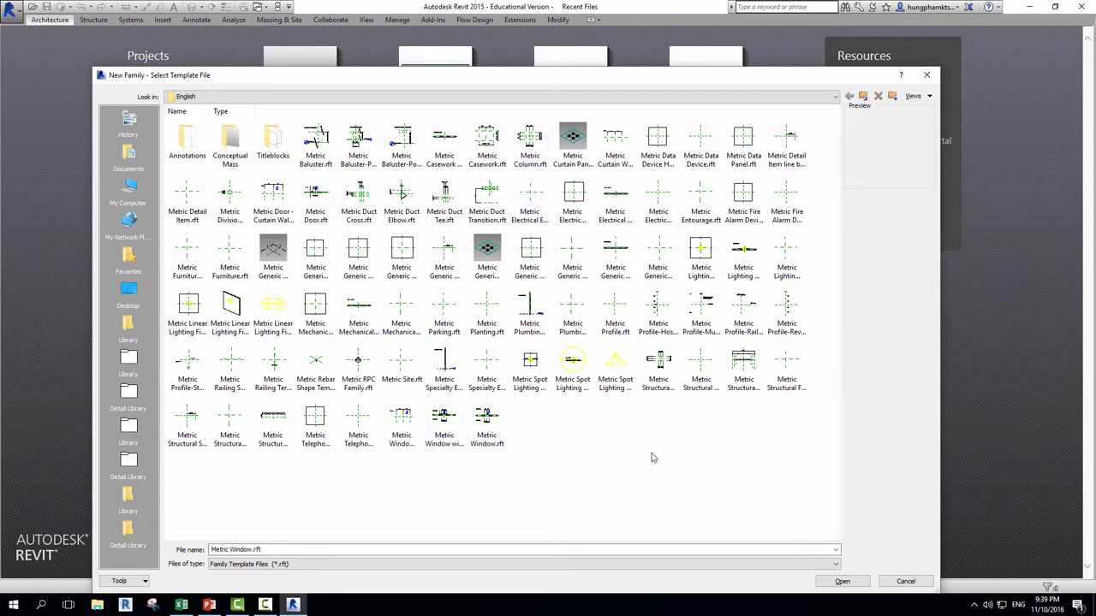
pyautogui.click(926, 75)
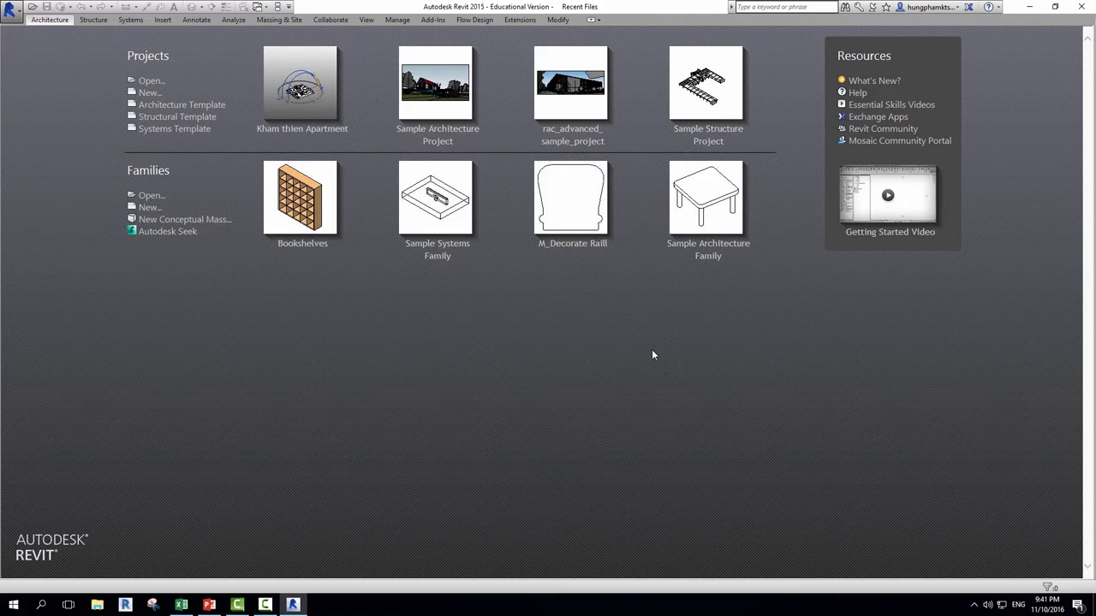
pyautogui.click(12, 16)
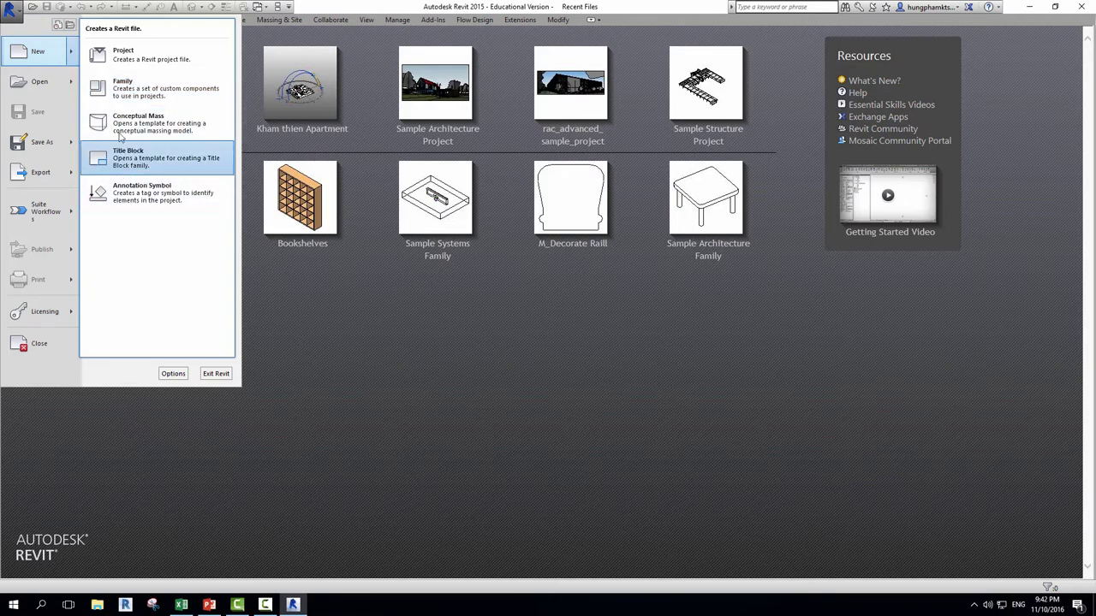
pyautogui.moveTo(40, 82)
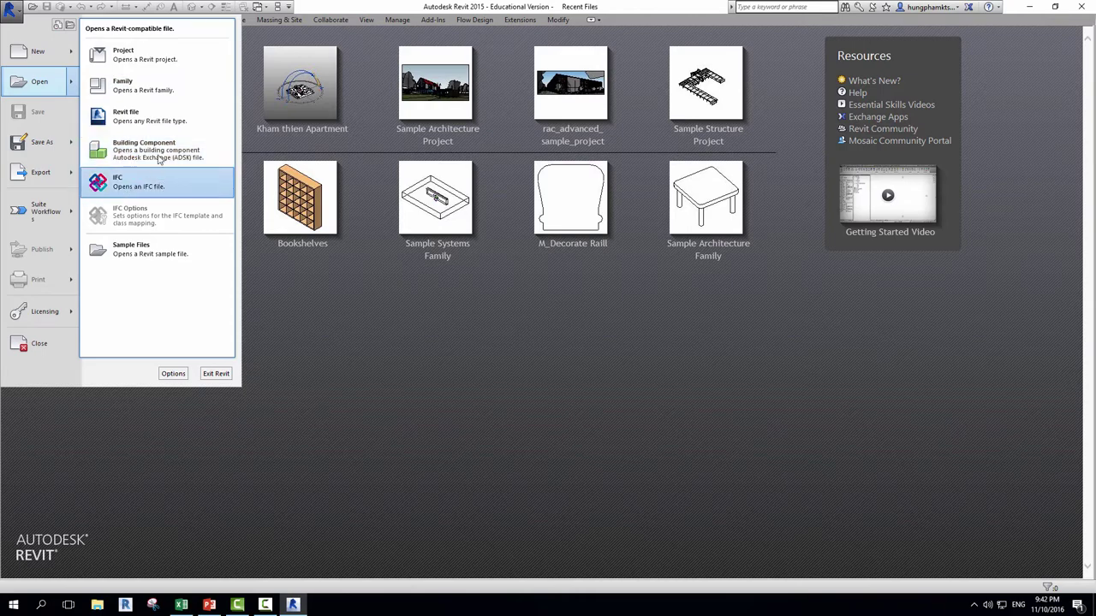
pyautogui.click(146, 255)
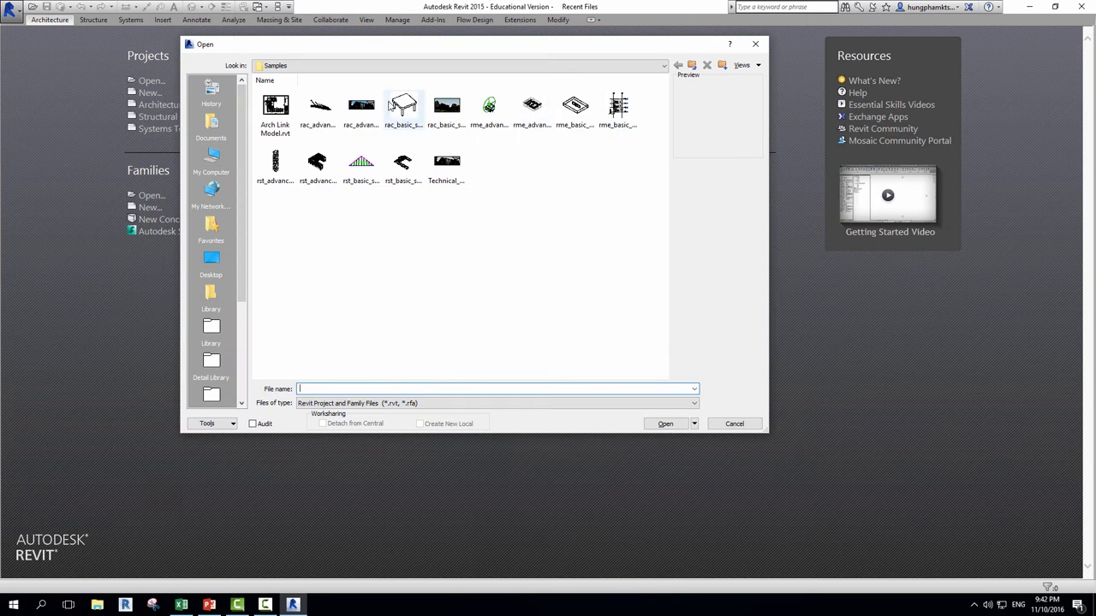
pyautogui.click(433, 124)
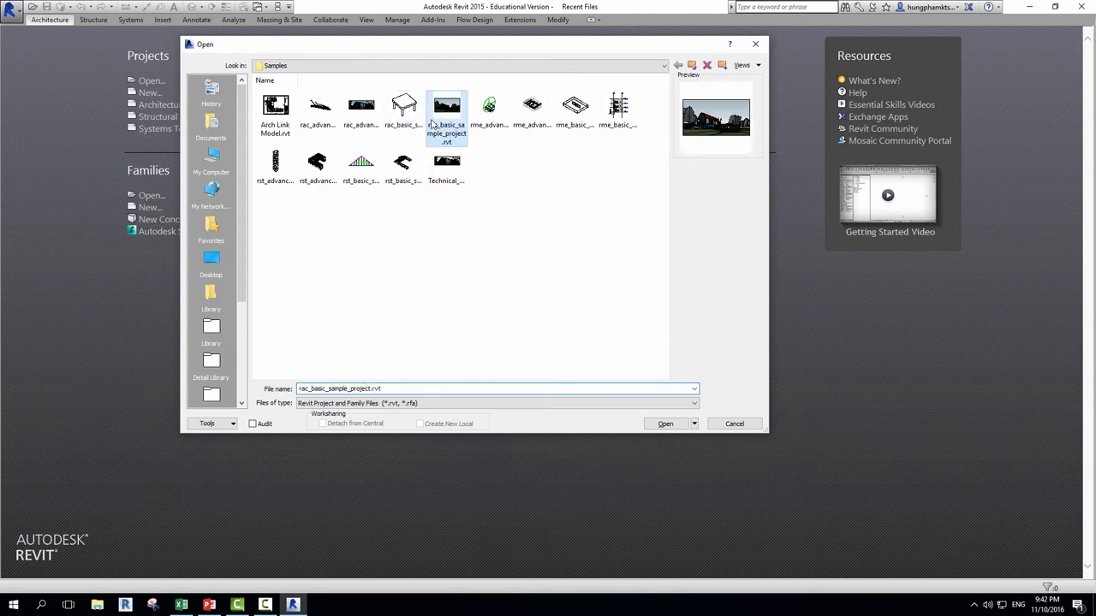
pyautogui.click(361, 111)
pyautogui.click(443, 111)
pyautogui.click(361, 111)
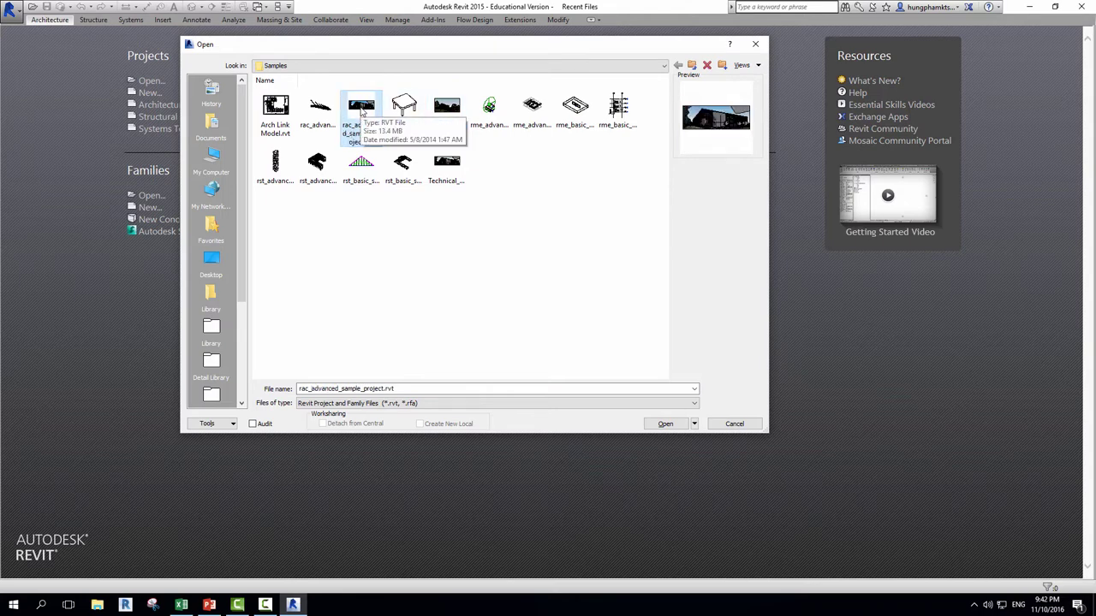
pyautogui.click(755, 44)
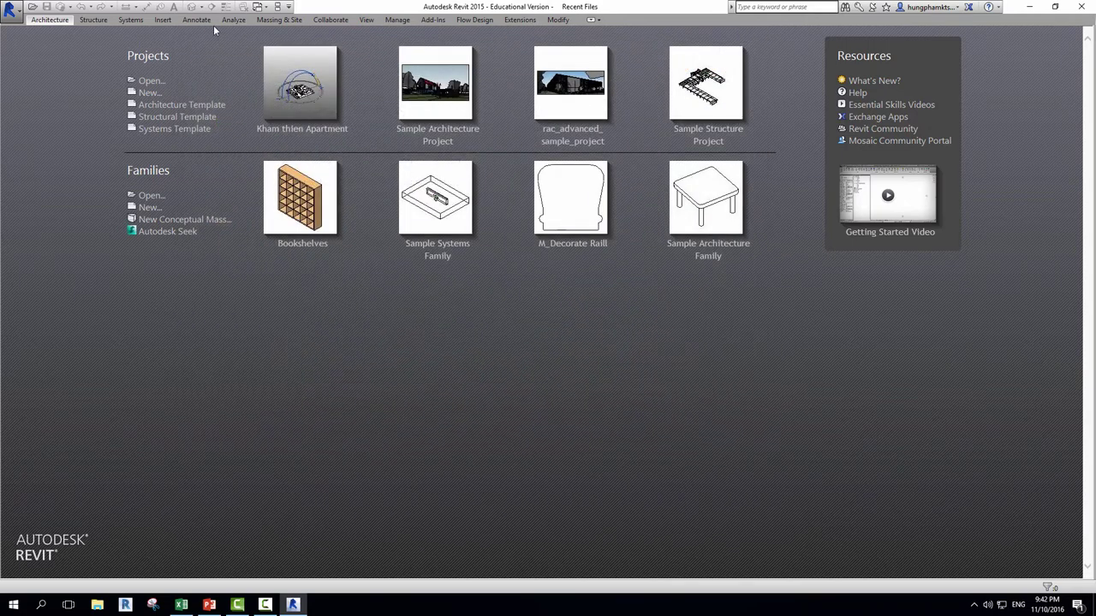
# - Show the application menu's Recent Documents list over the start page
pyautogui.click(11, 9)
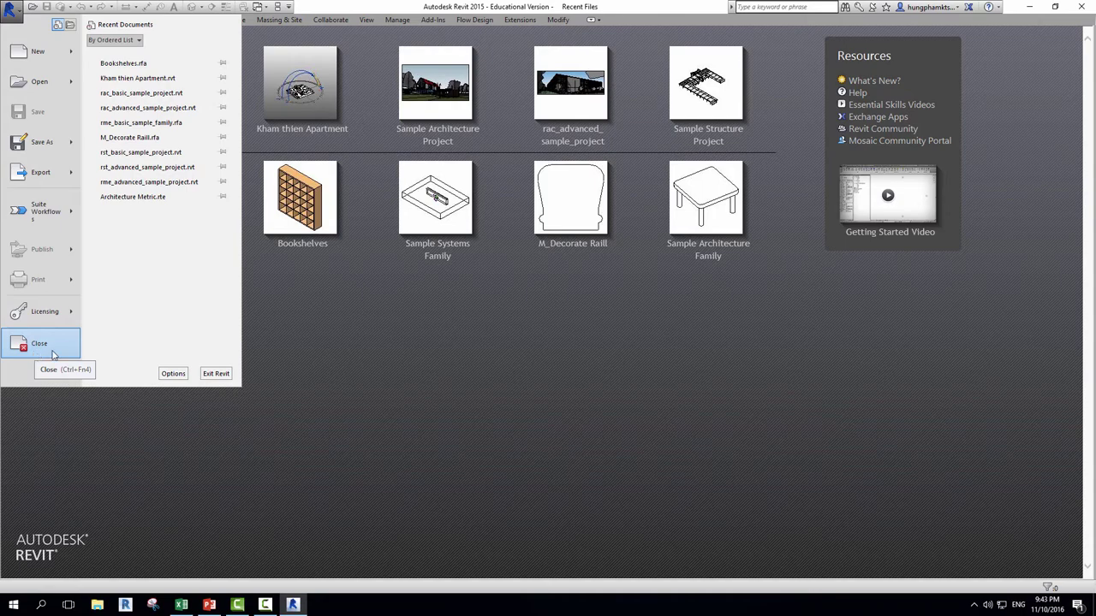
# - Open Options, check the save reminder interval choices unchanged, then view the User Interface page
pyautogui.click(173, 374)
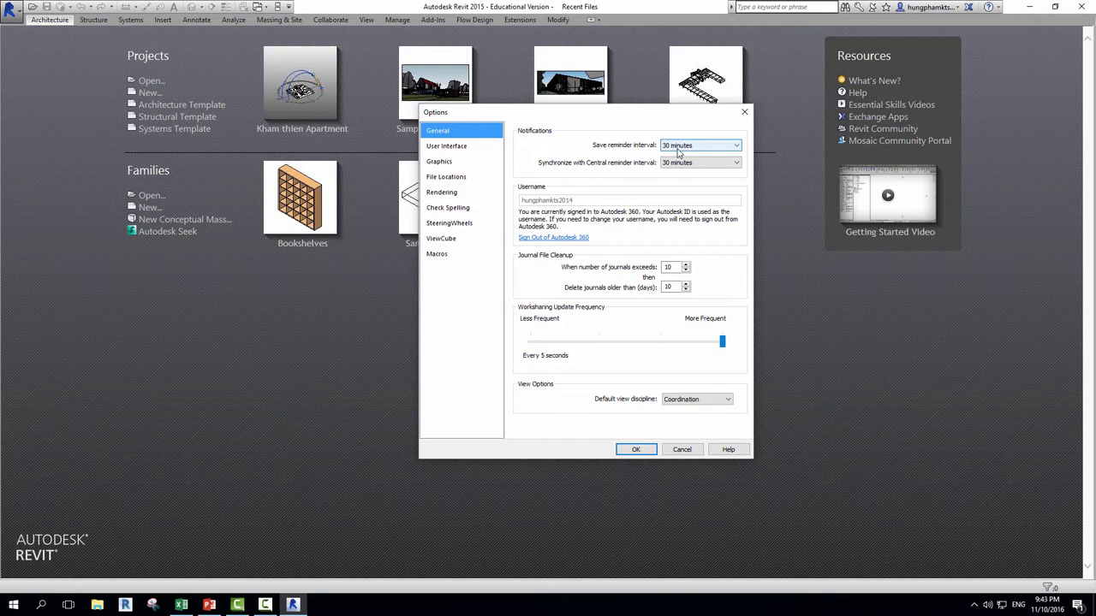
pyautogui.click(679, 147)
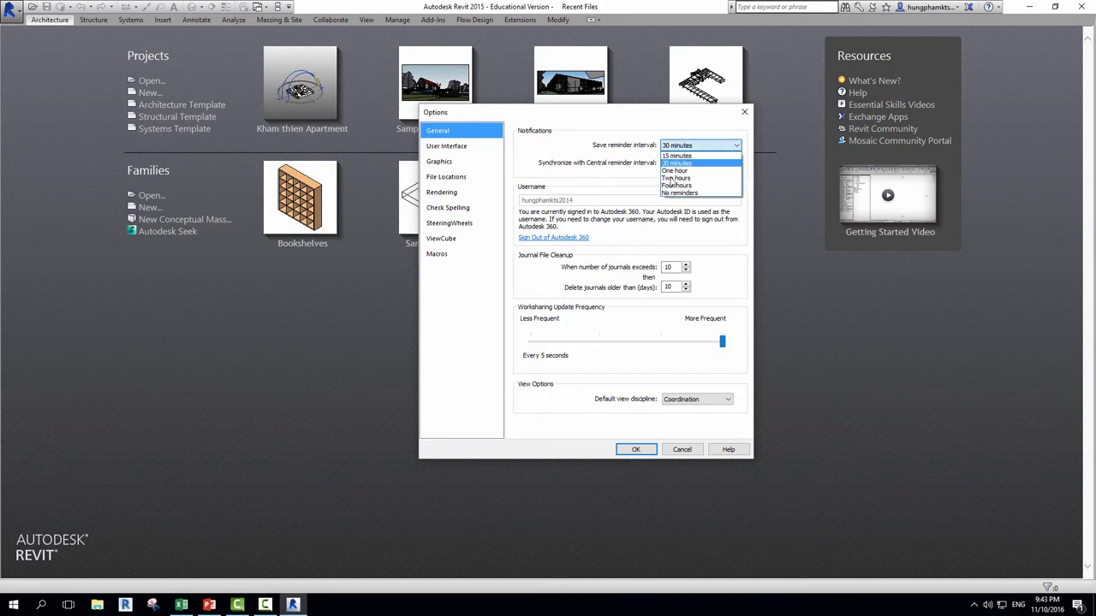
pyautogui.click(616, 170)
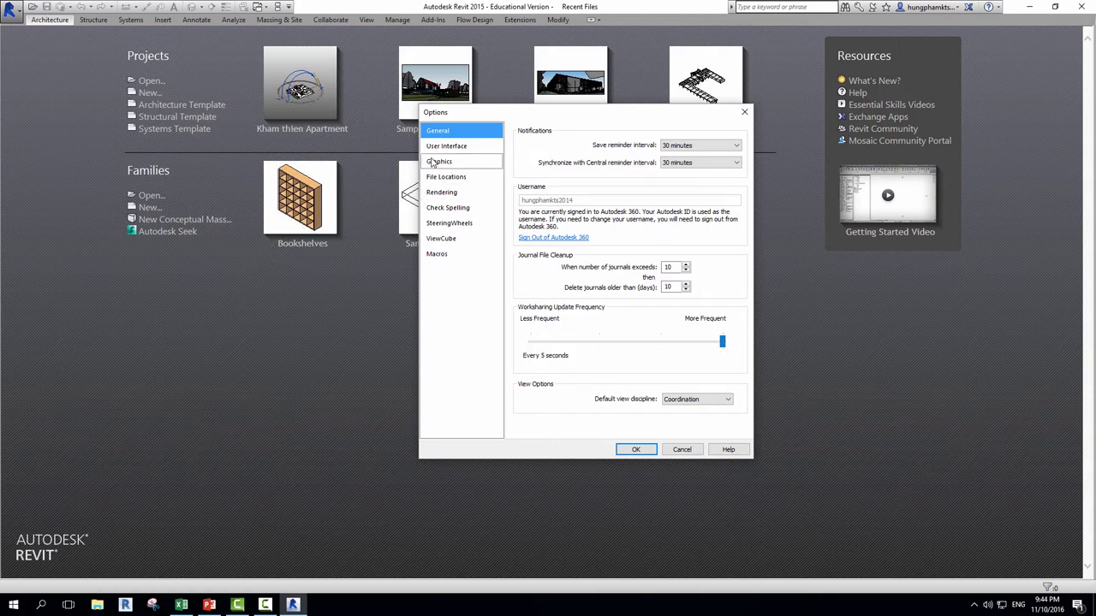
pyautogui.click(437, 147)
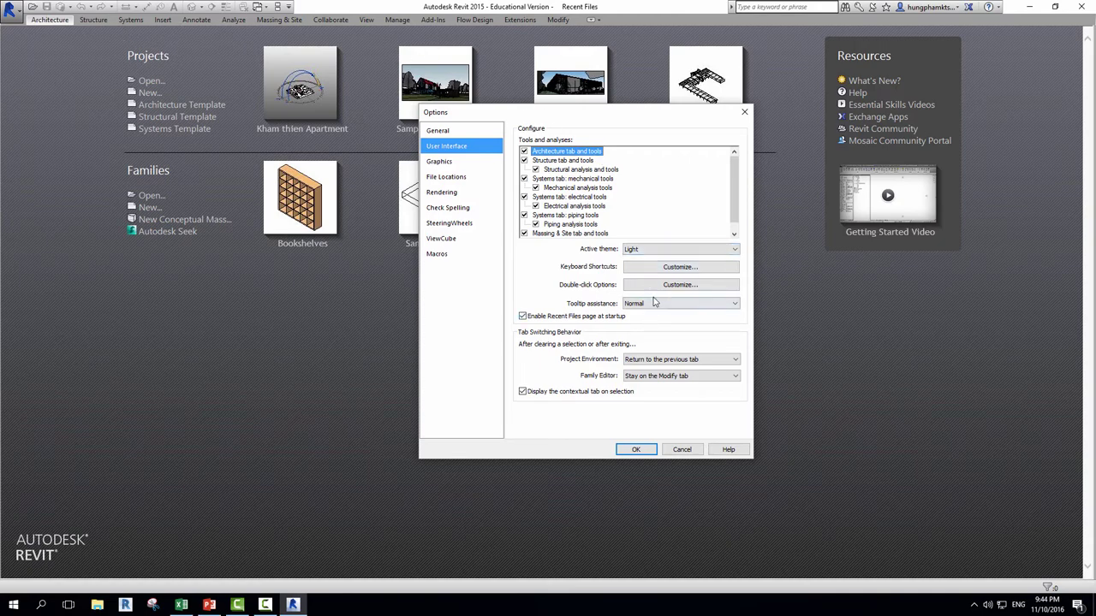
# - Preview the Keyboard Shortcuts window and Graphics page, then view the File Locations template paths
pyautogui.click(657, 270)
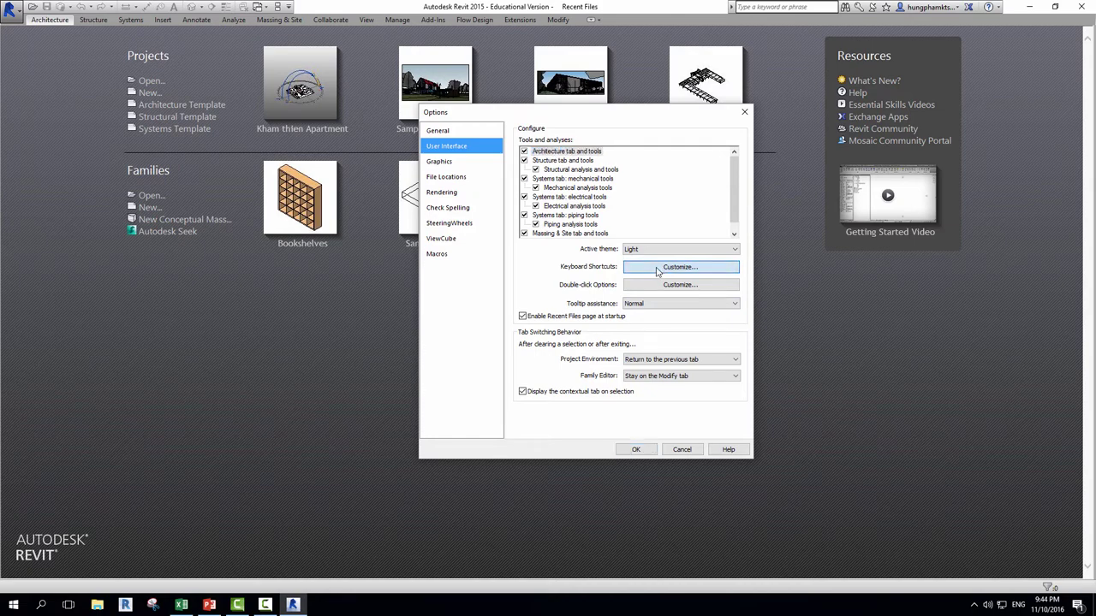
pyautogui.click(449, 89)
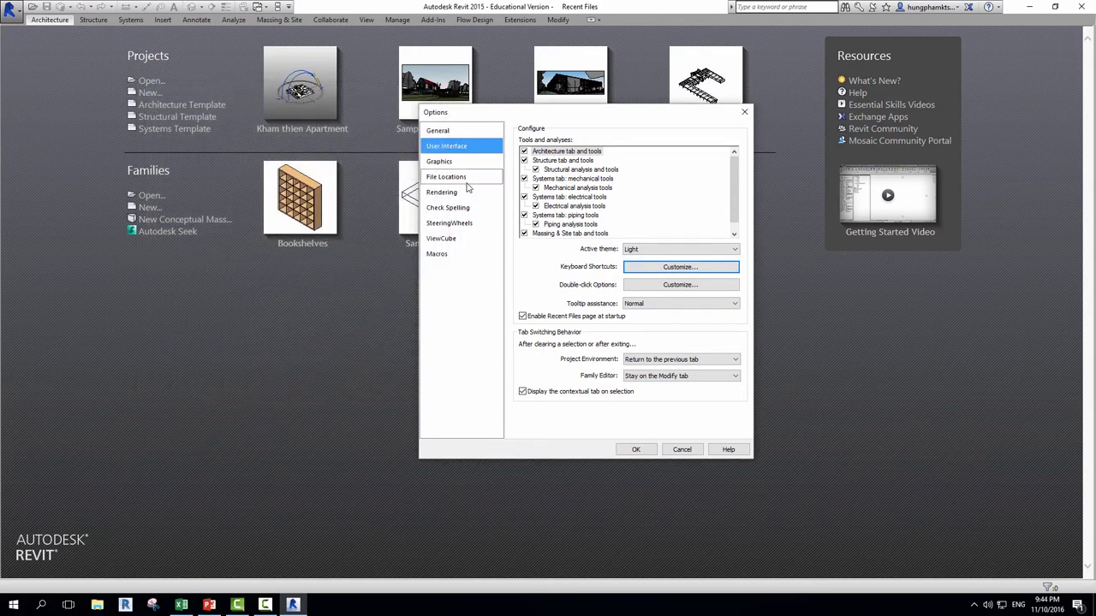
pyautogui.click(443, 163)
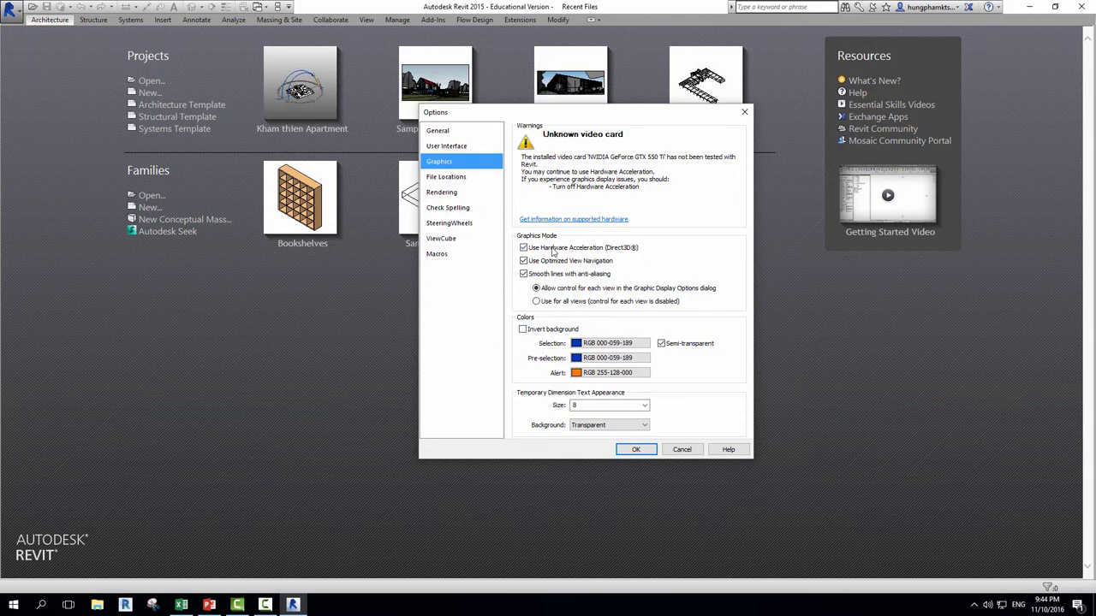
pyautogui.click(451, 178)
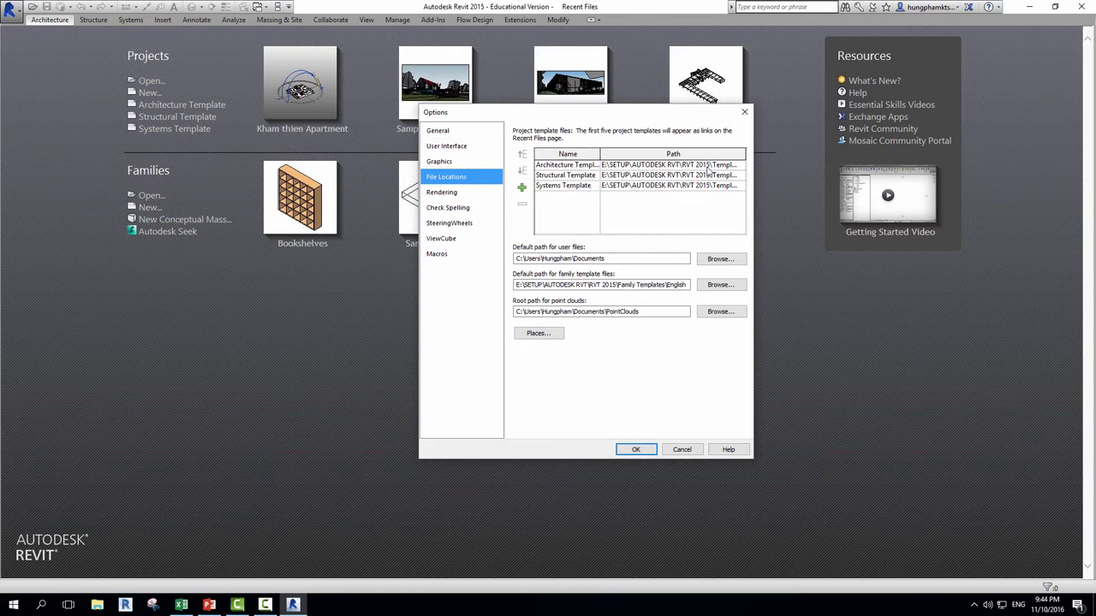
pyautogui.click(717, 285)
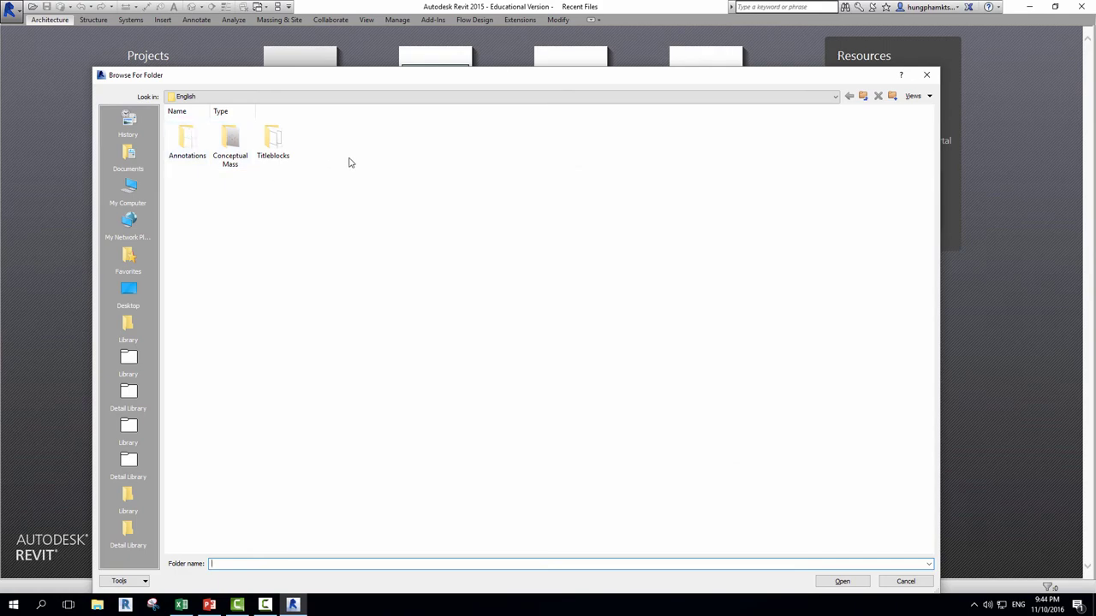
pyautogui.click(927, 75)
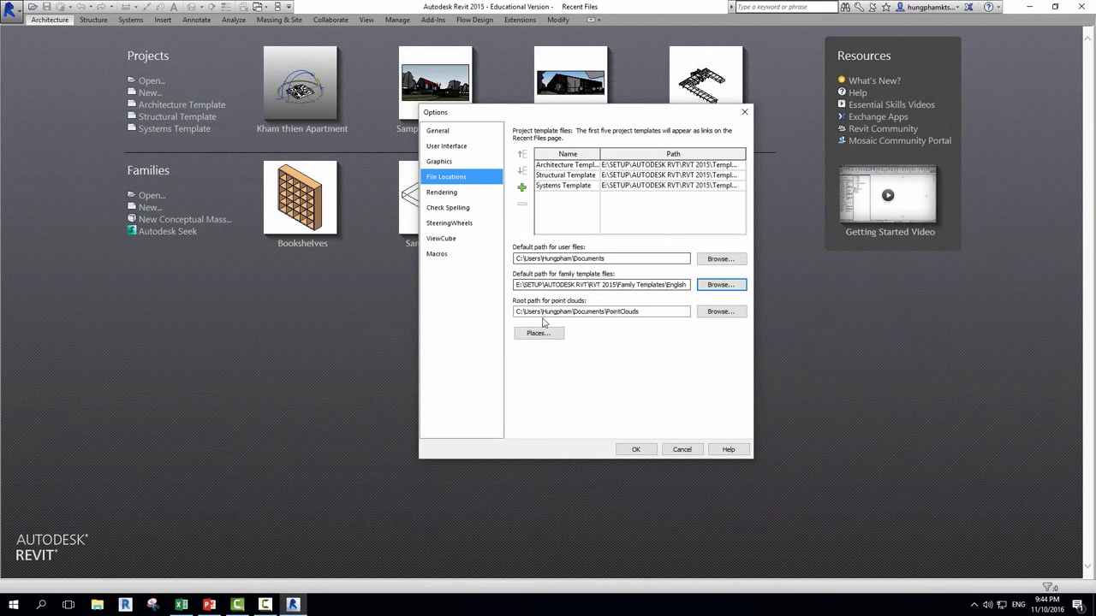
pyautogui.click(537, 333)
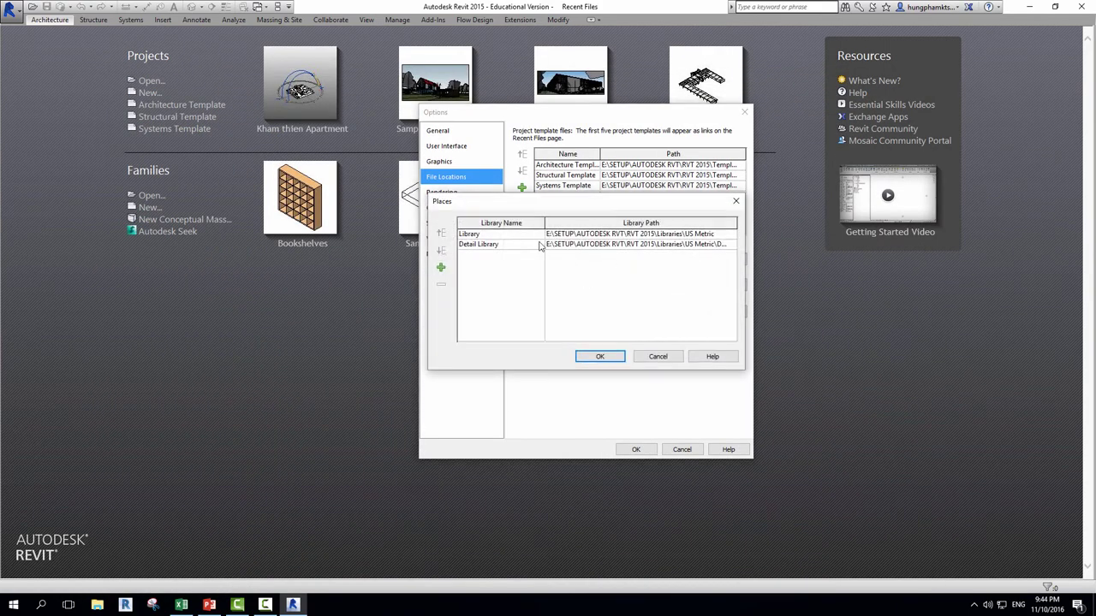
pyautogui.click(735, 201)
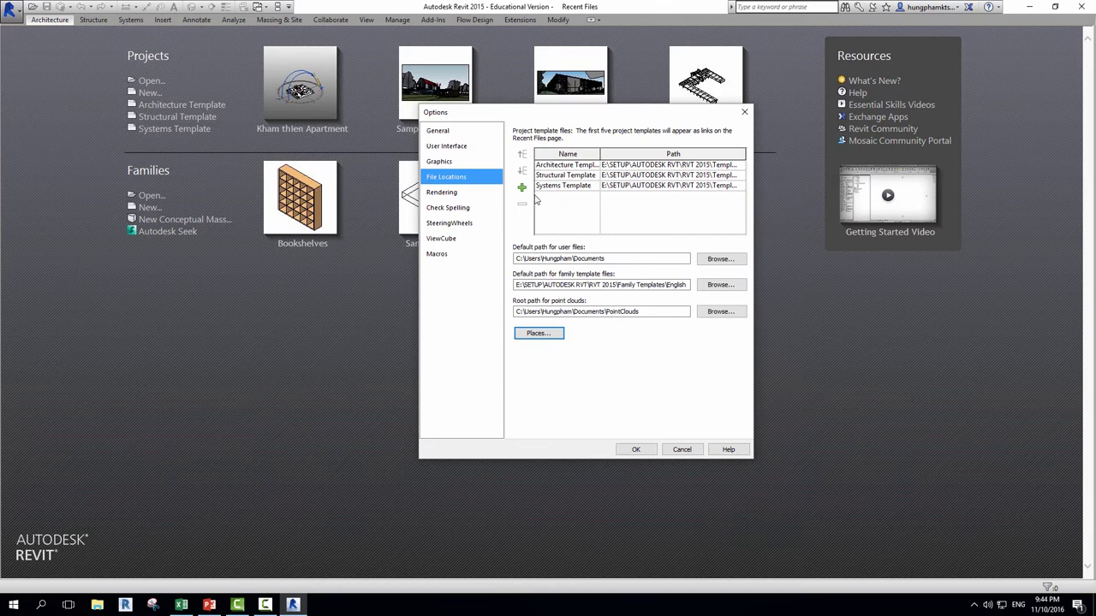
pyautogui.click(452, 192)
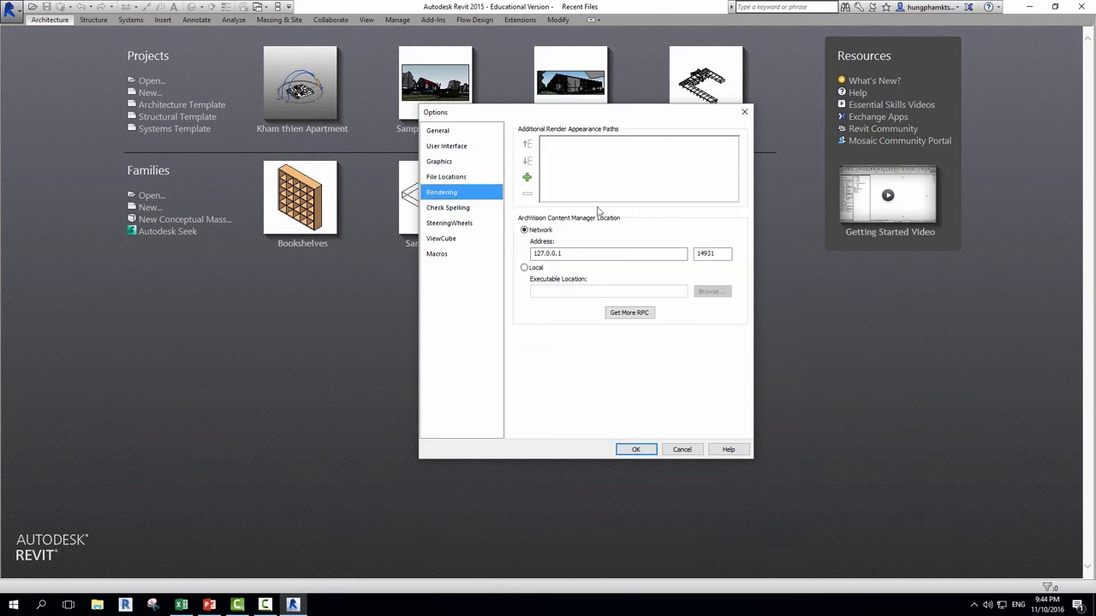
pyautogui.click(460, 210)
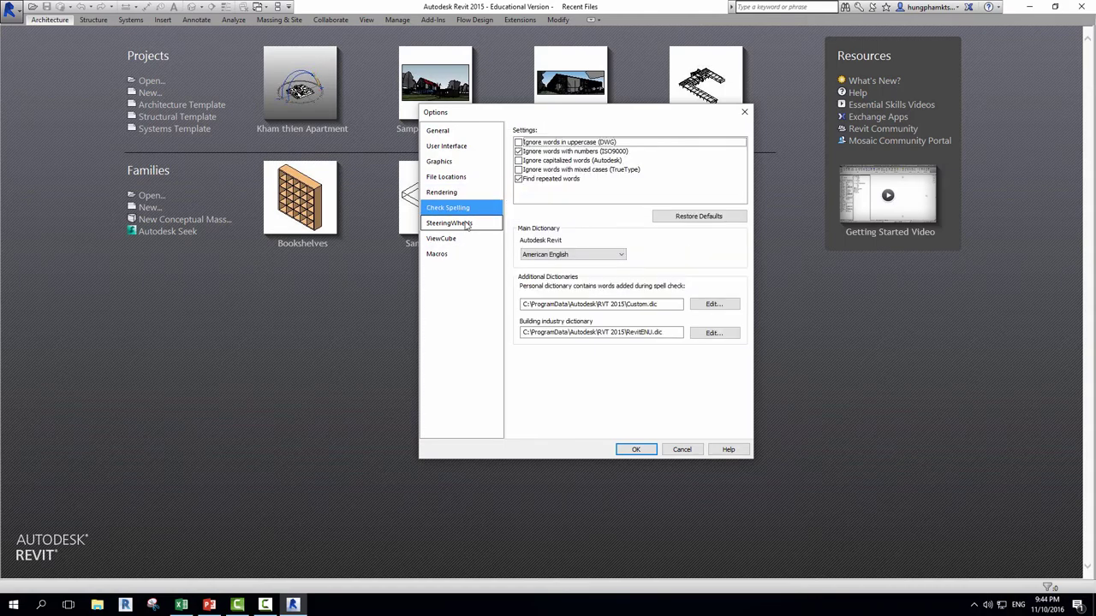
pyautogui.click(462, 222)
pyautogui.click(462, 238)
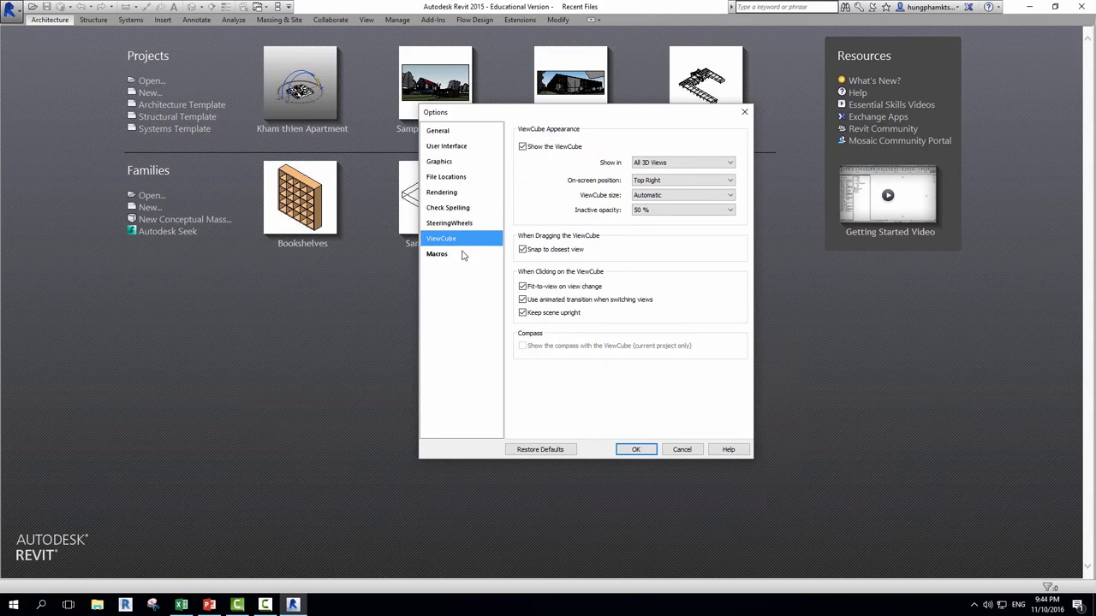
pyautogui.click(463, 253)
pyautogui.click(459, 208)
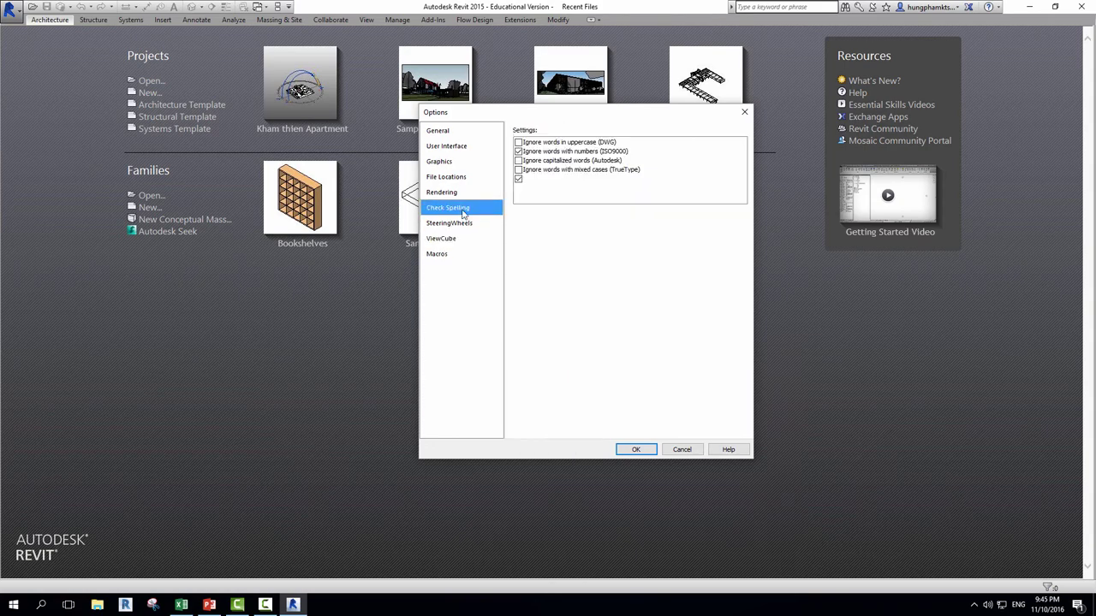
pyautogui.click(455, 132)
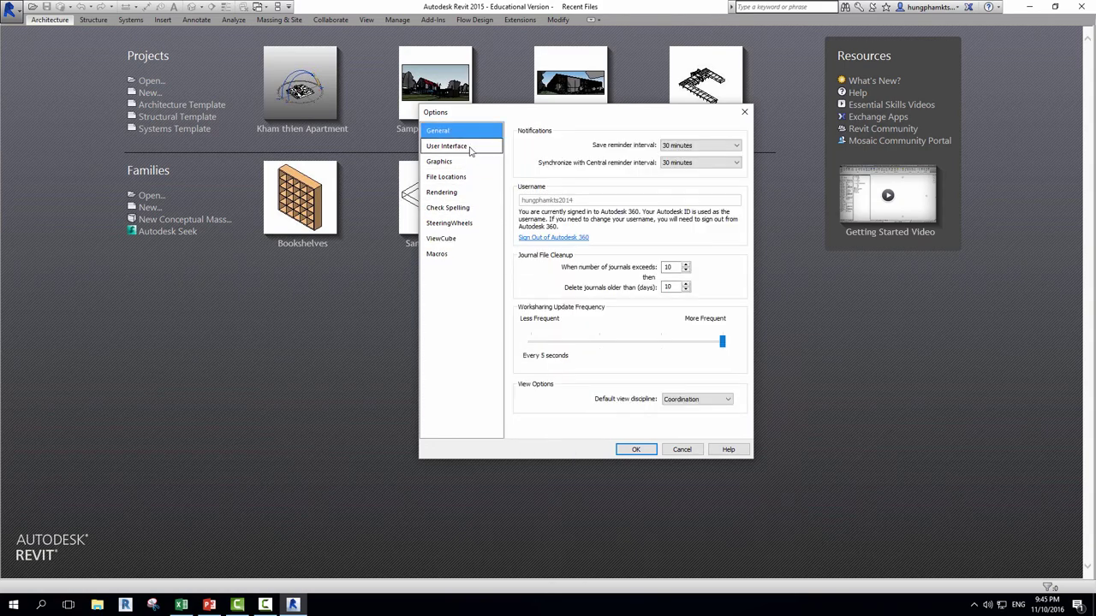
pyautogui.click(470, 149)
pyautogui.click(468, 178)
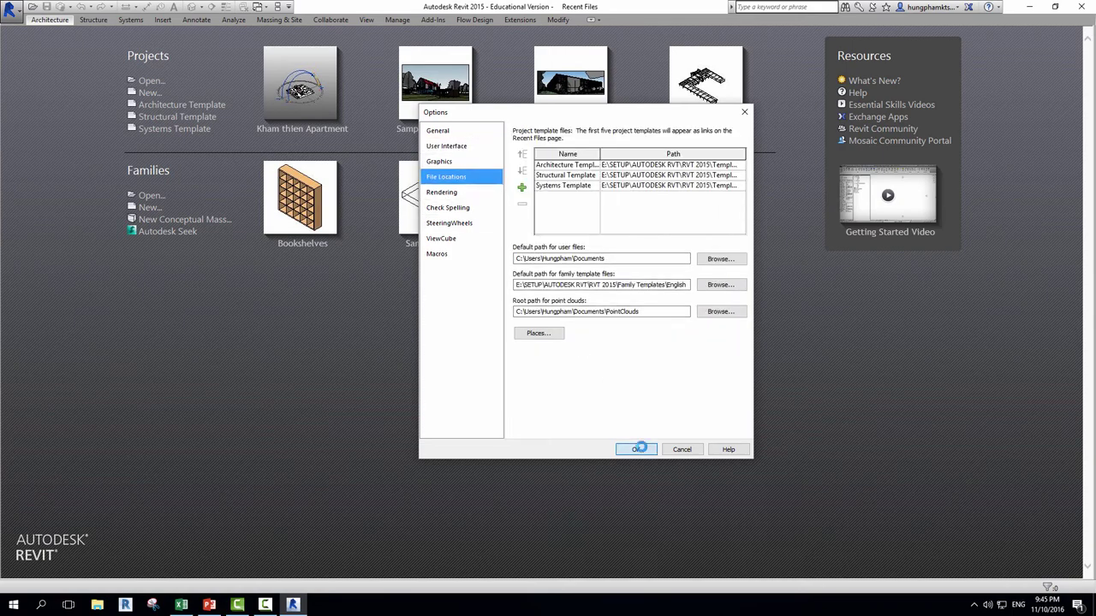
pyautogui.click(636, 449)
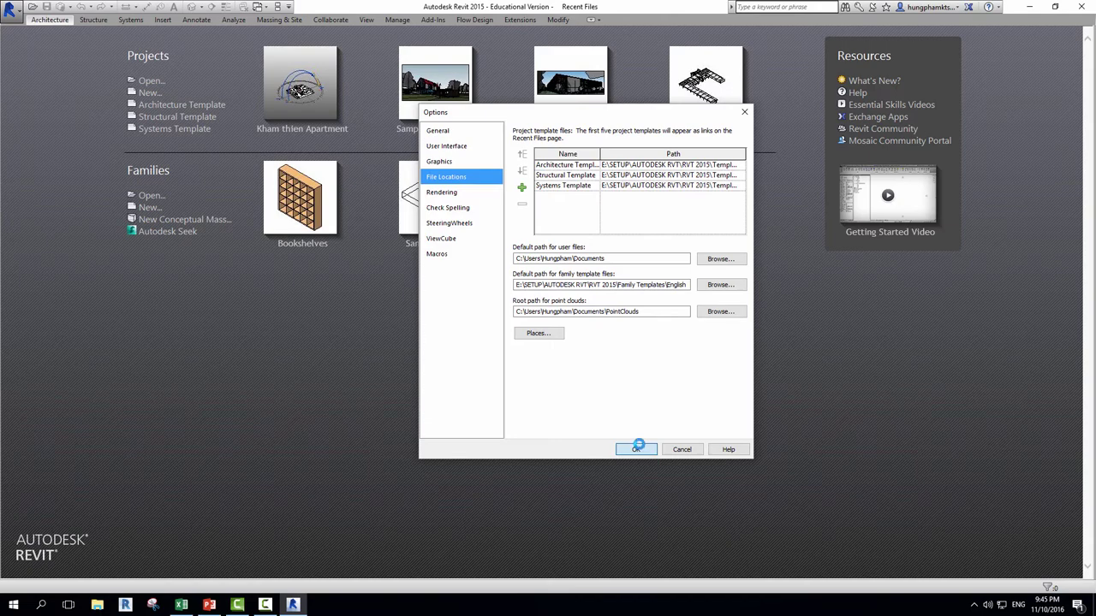